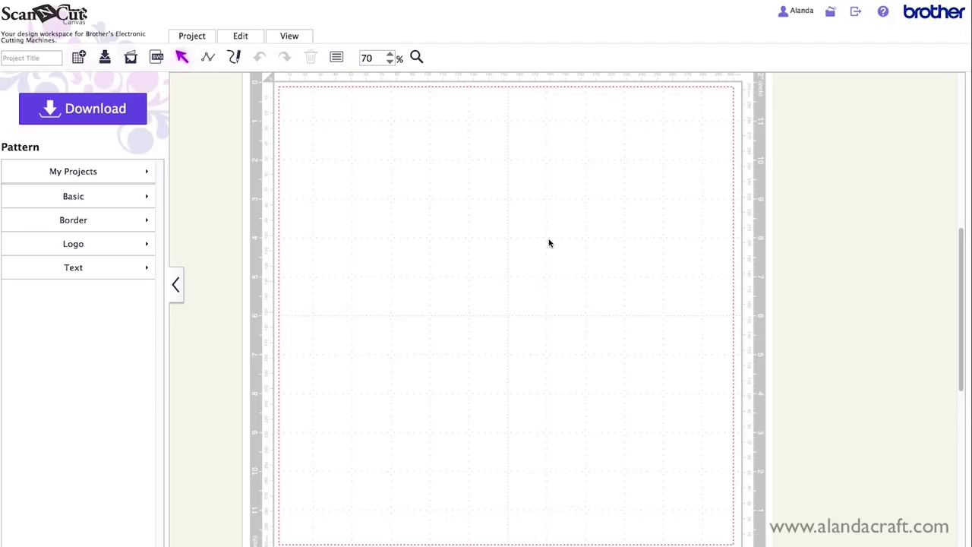
Add a basic square to the mat and move it to the upper middle
click(145, 197)
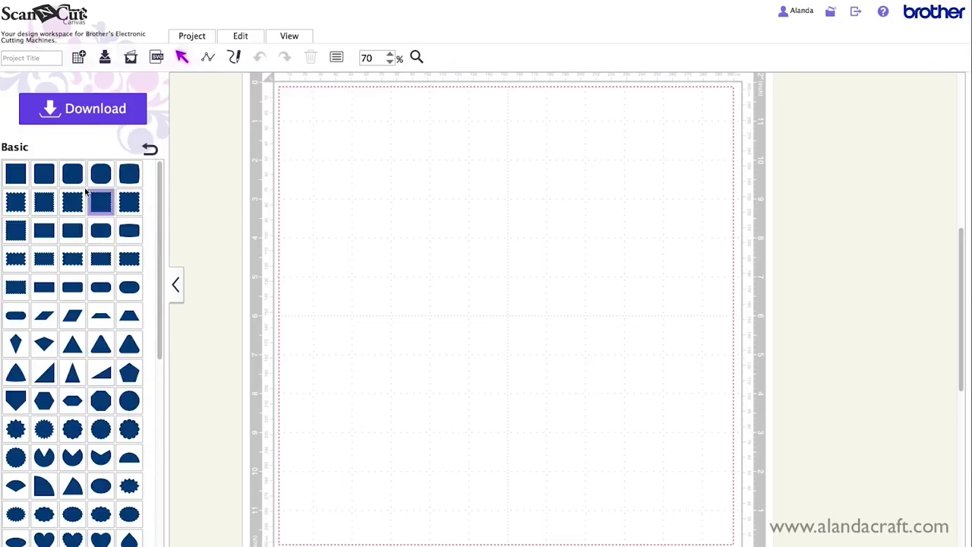
click(18, 179)
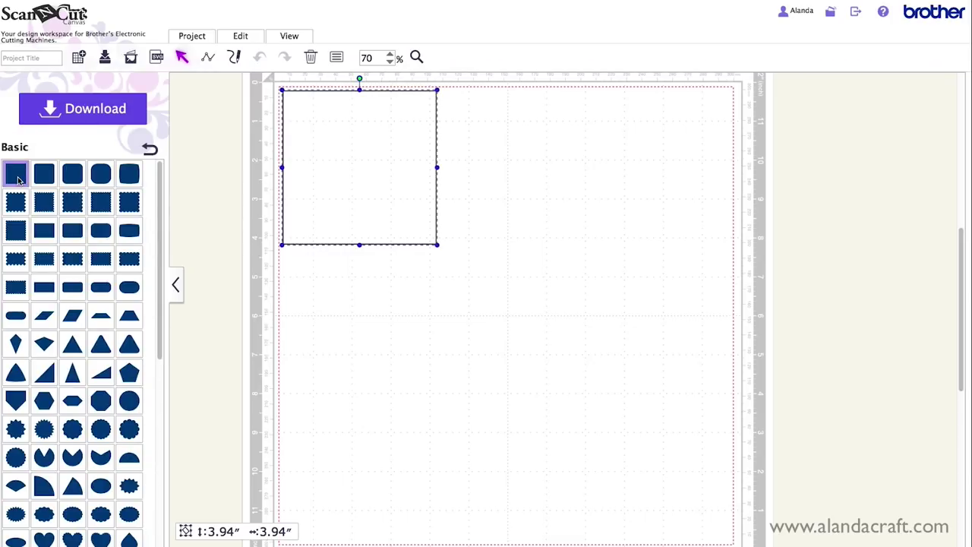
click(150, 149)
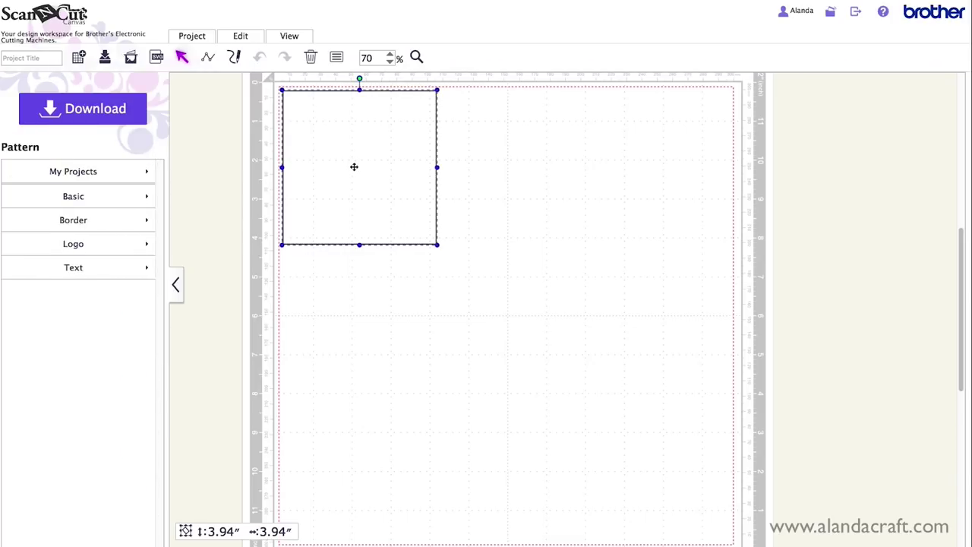
drag(354, 165, 500, 204)
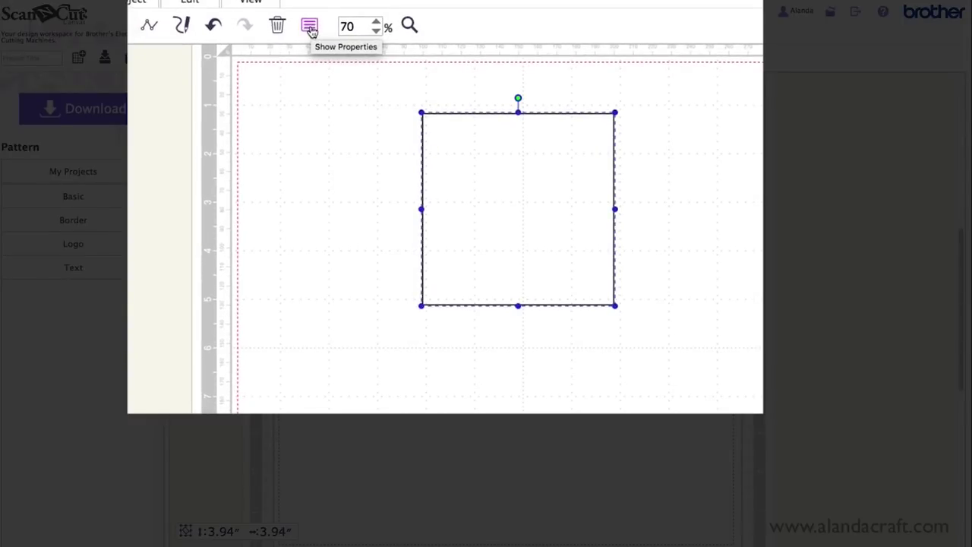
Resize the square to 8.50 by 11.00 inches with aspect ratio unlocked
click(310, 29)
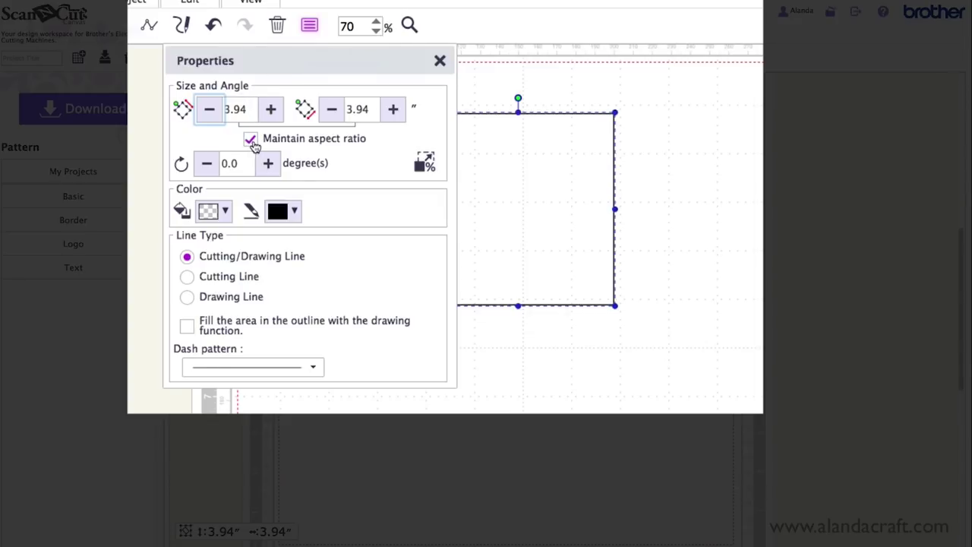
click(250, 141)
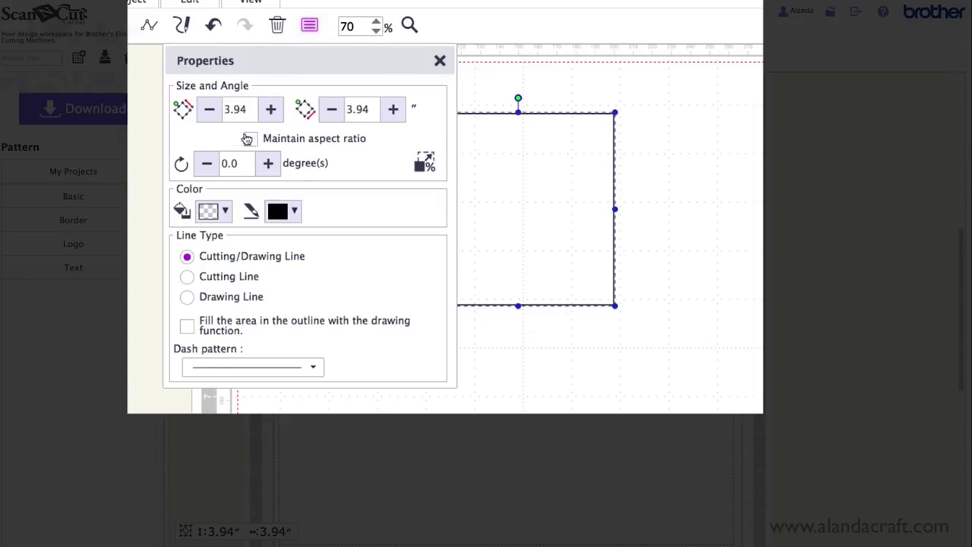
drag(245, 108, 211, 110)
text(8.5)
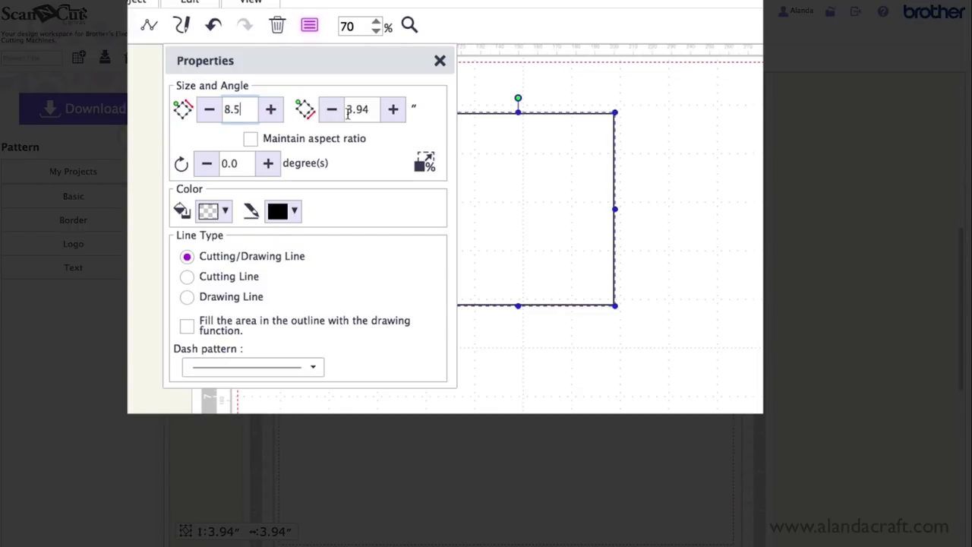
drag(373, 109, 337, 112)
text(11)
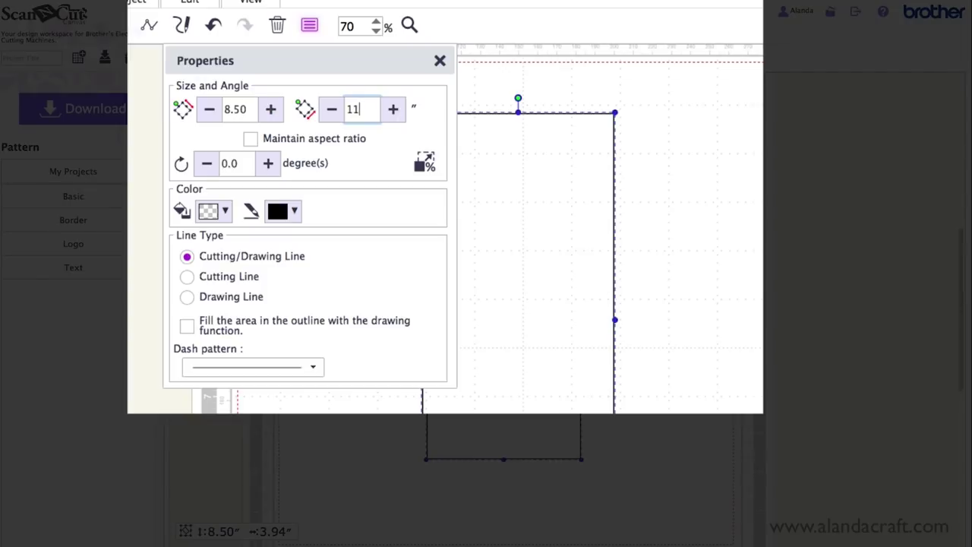
key(Return)
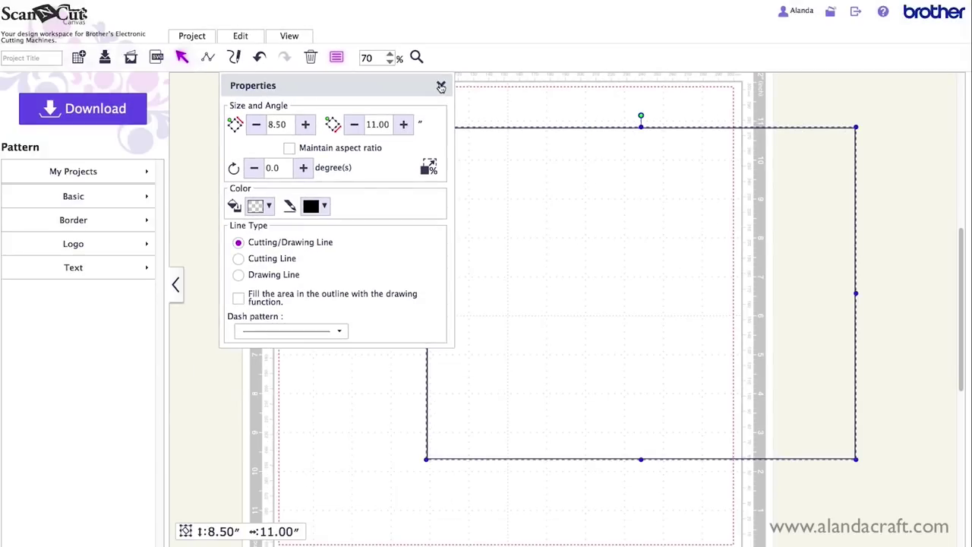
click(440, 60)
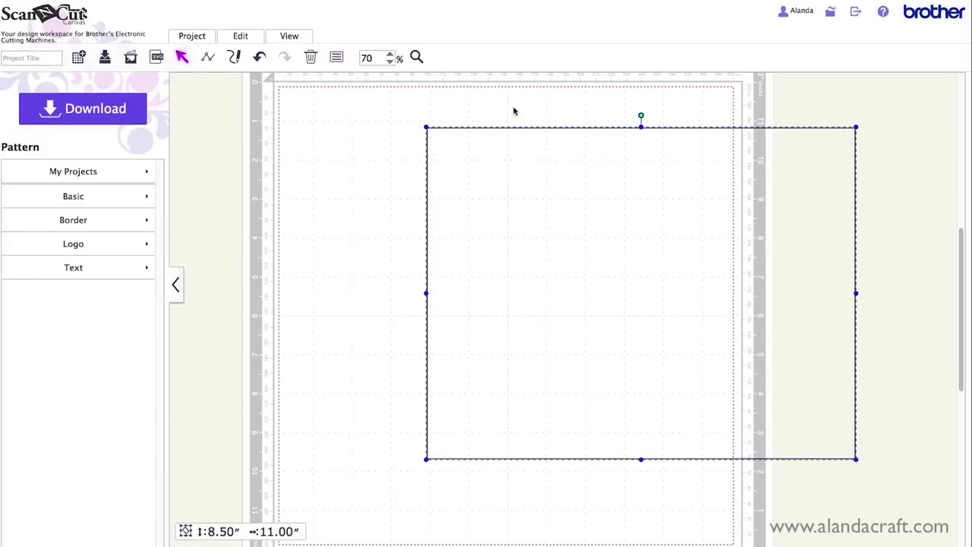
Shift the rectangle up-left and draw a vertical 8.45-inch line down its centre
drag(615, 178, 484, 167)
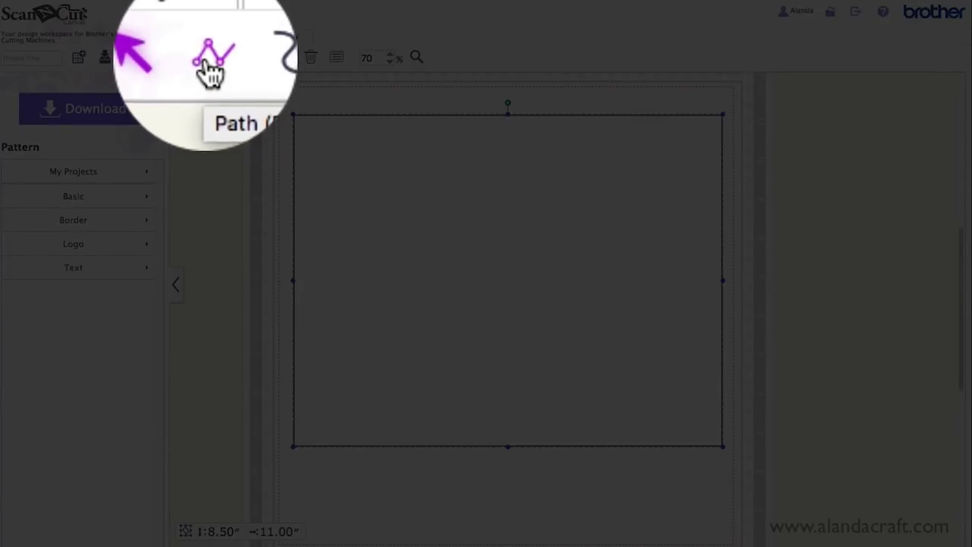
click(209, 59)
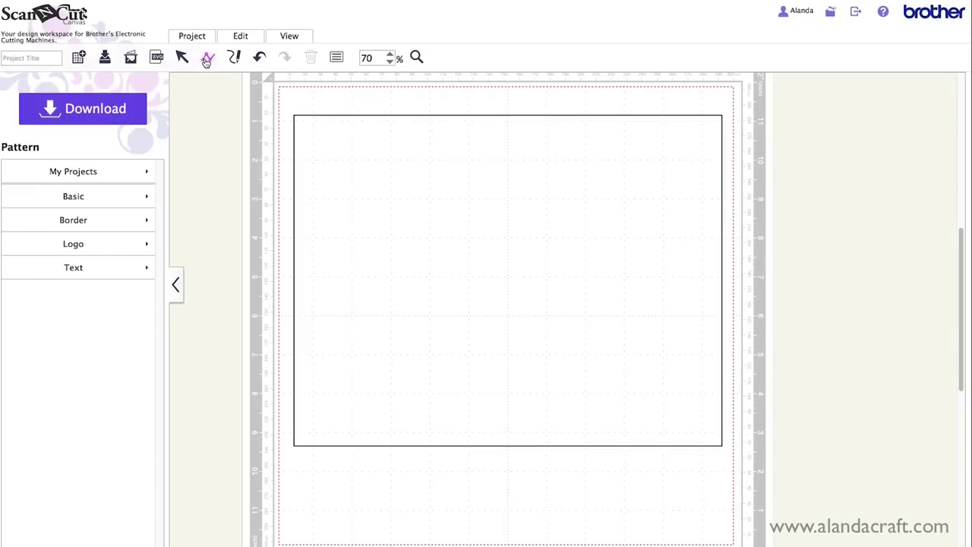
click(508, 117)
key(shift)
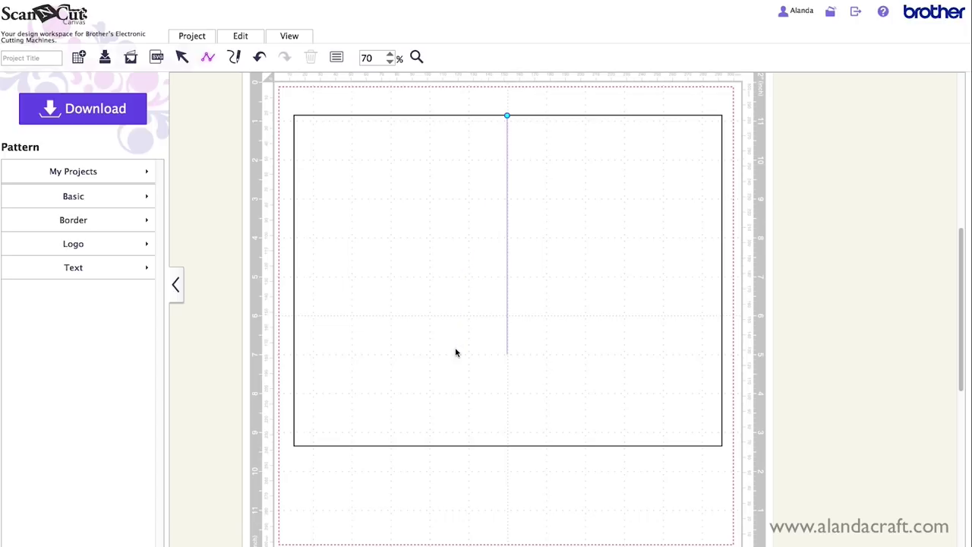
key(shift)
key(shift)
key(shift)
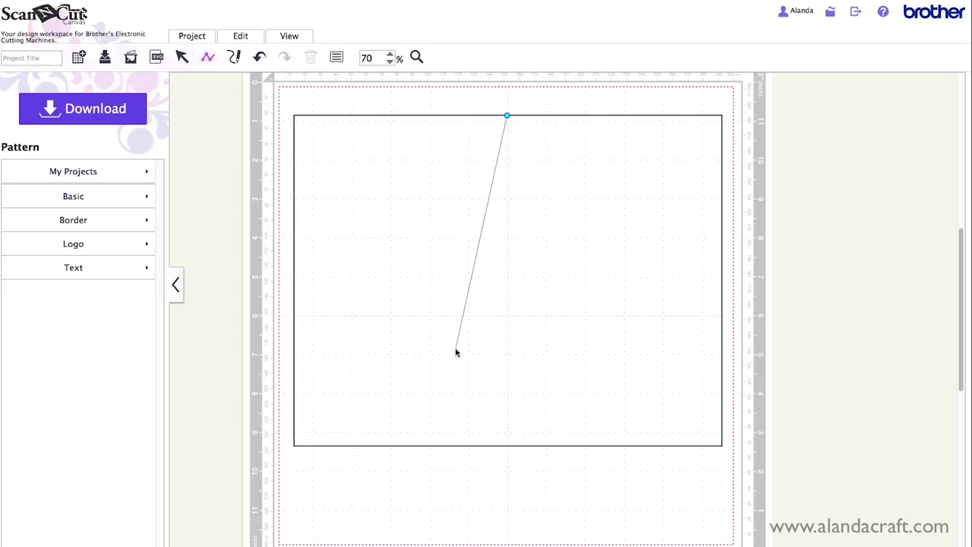
key(shift)
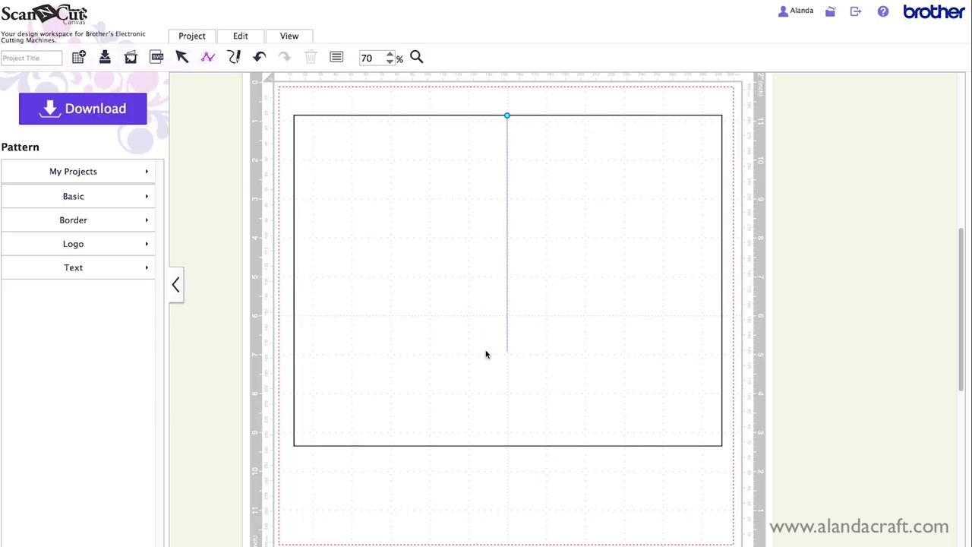
click(507, 446)
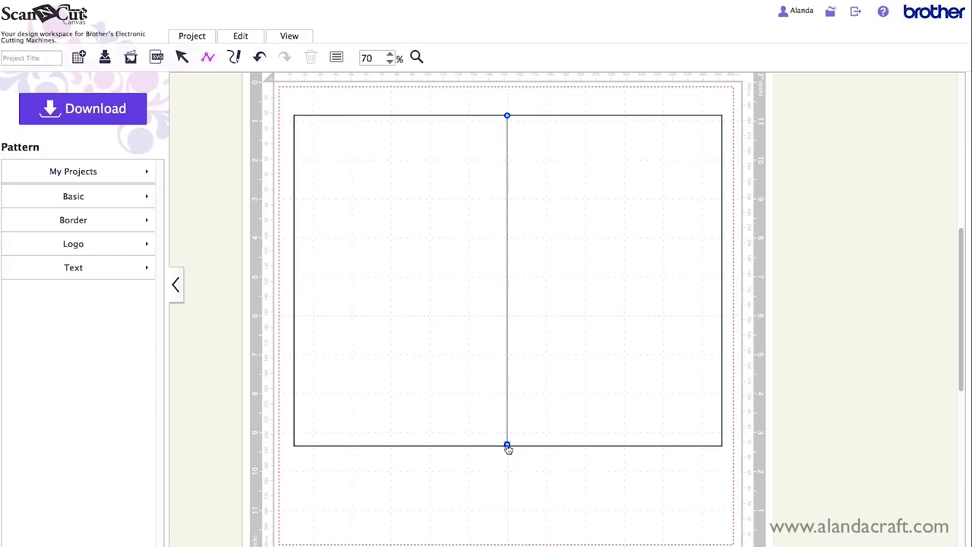
click(507, 447)
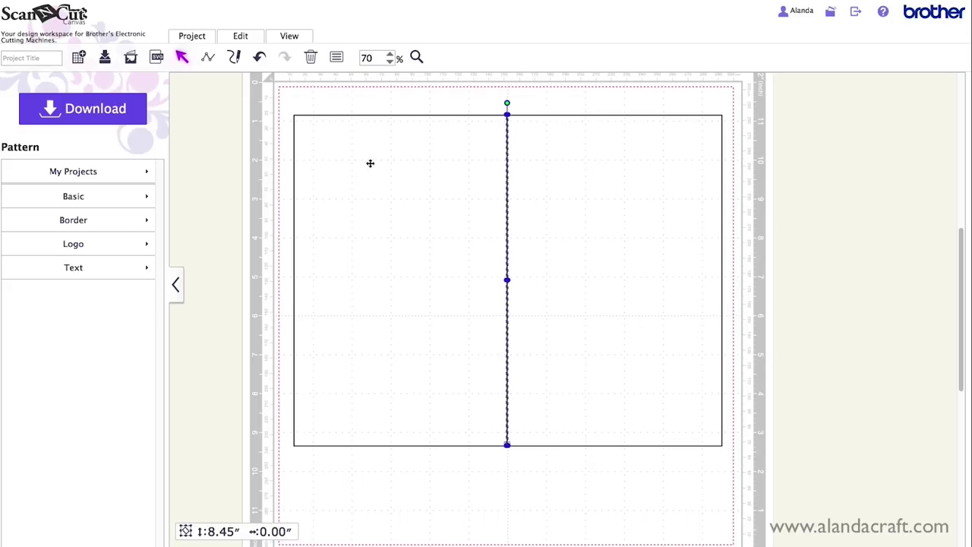
Change the centre line's dash pattern to dotted, then deselect it
click(336, 58)
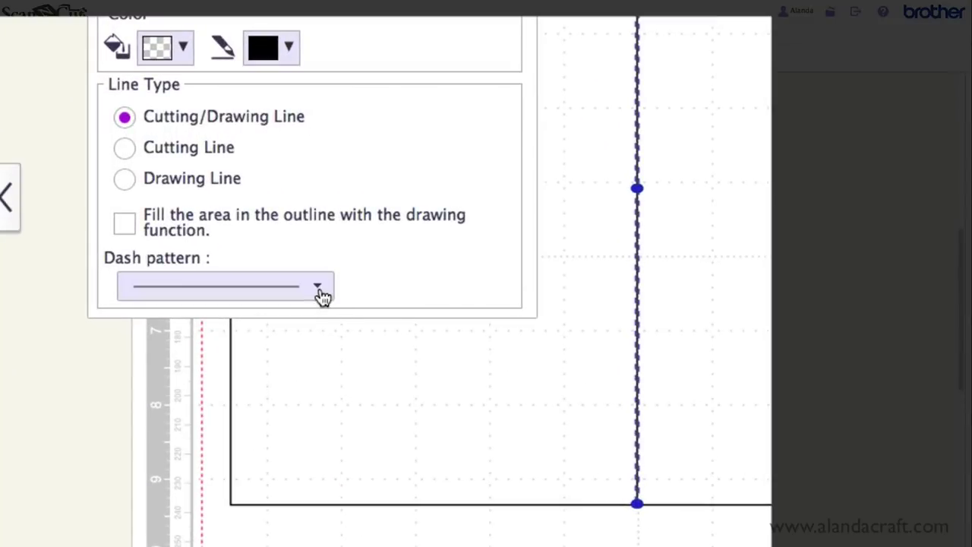
click(319, 291)
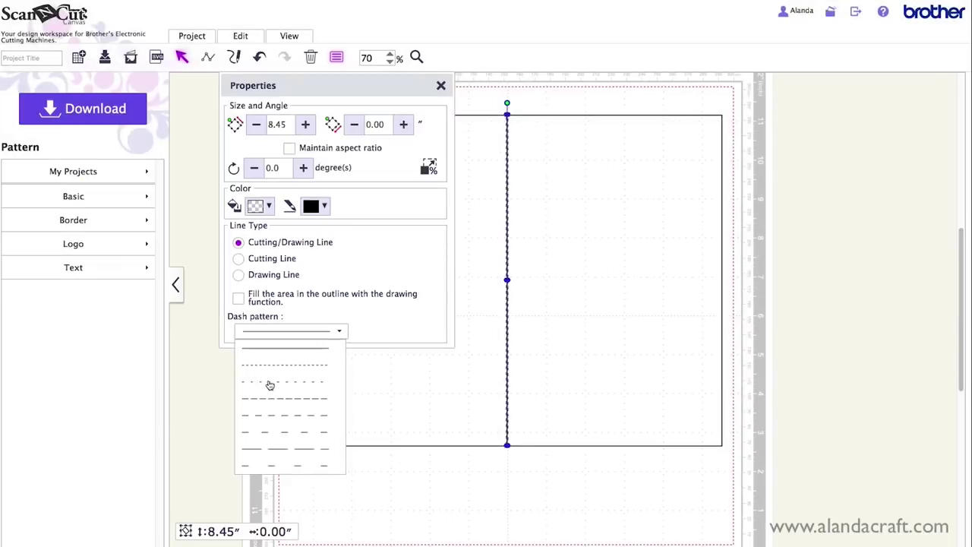
click(185, 383)
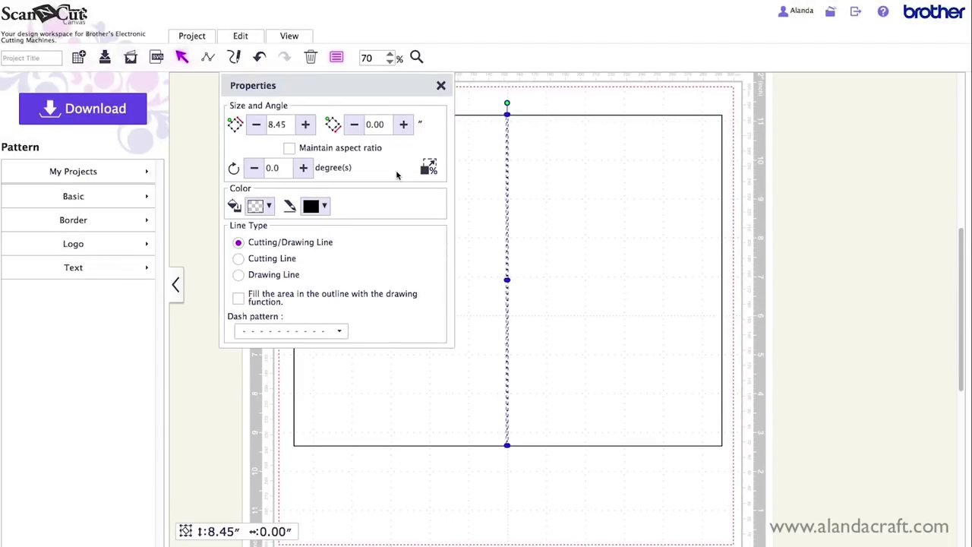
click(441, 86)
click(543, 101)
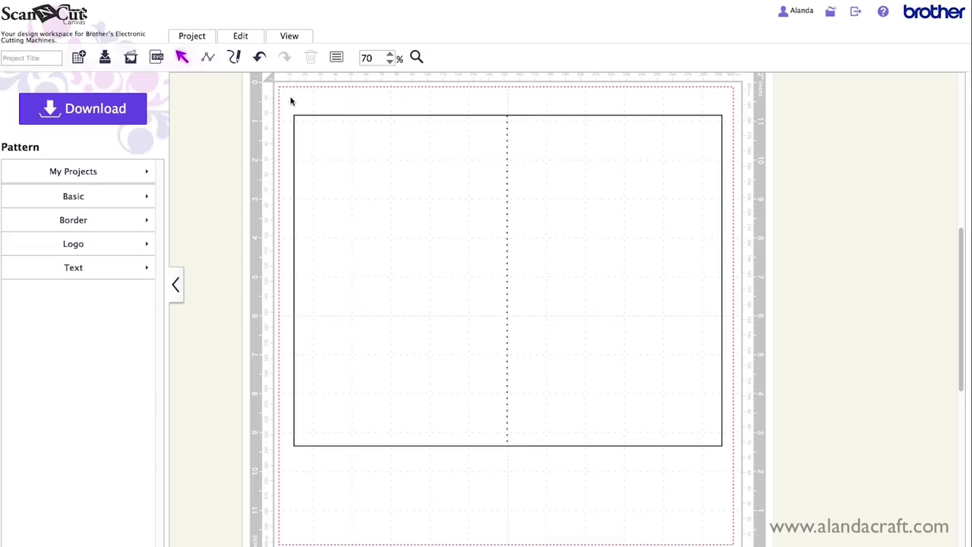
Select the rectangle and dotted line together and align them to center
drag(285, 96, 733, 477)
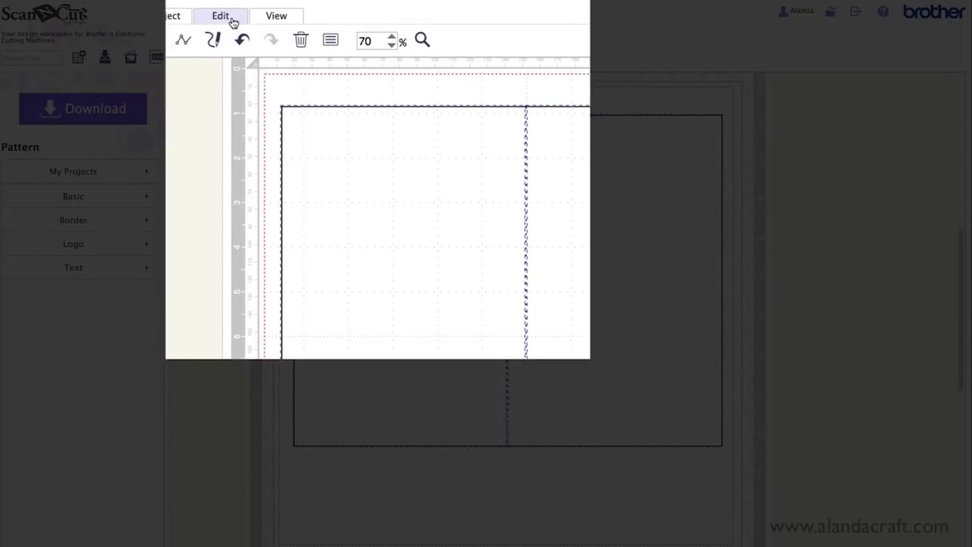
click(251, 40)
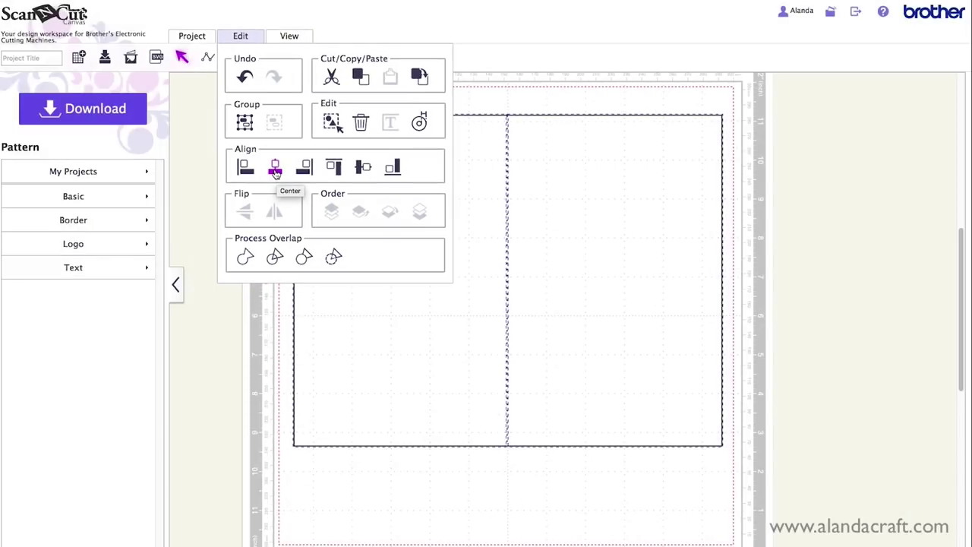
click(266, 170)
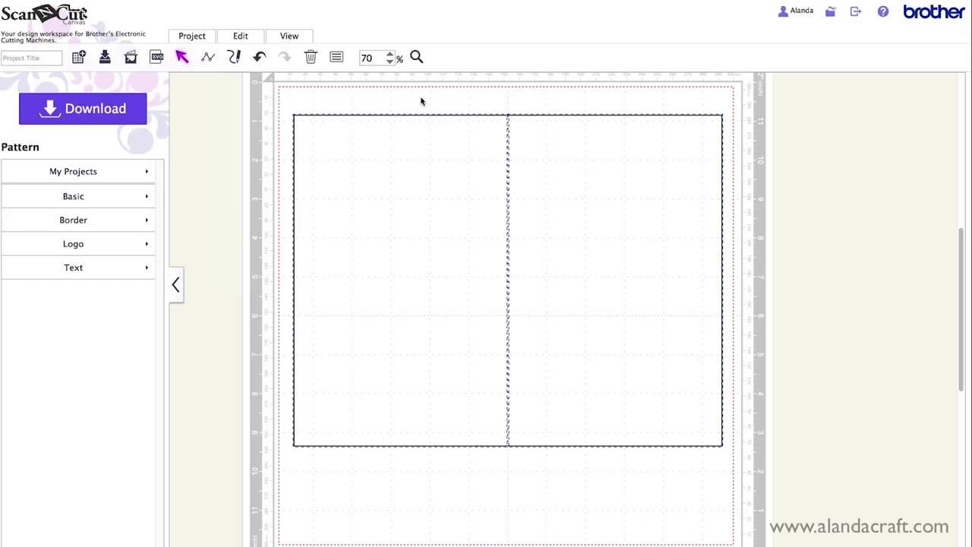
Deselect, drag the rectangle left and down, then undo that move
click(549, 91)
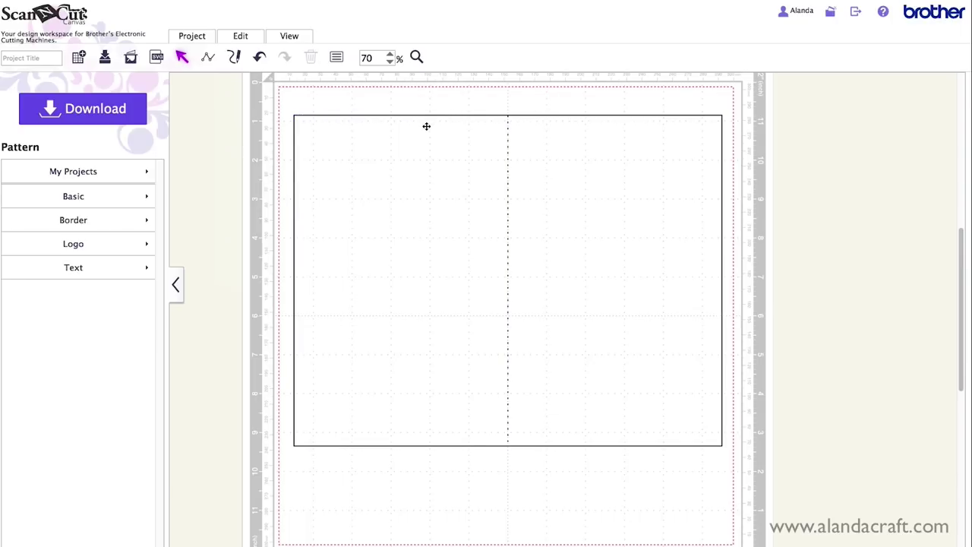
drag(427, 126, 371, 141)
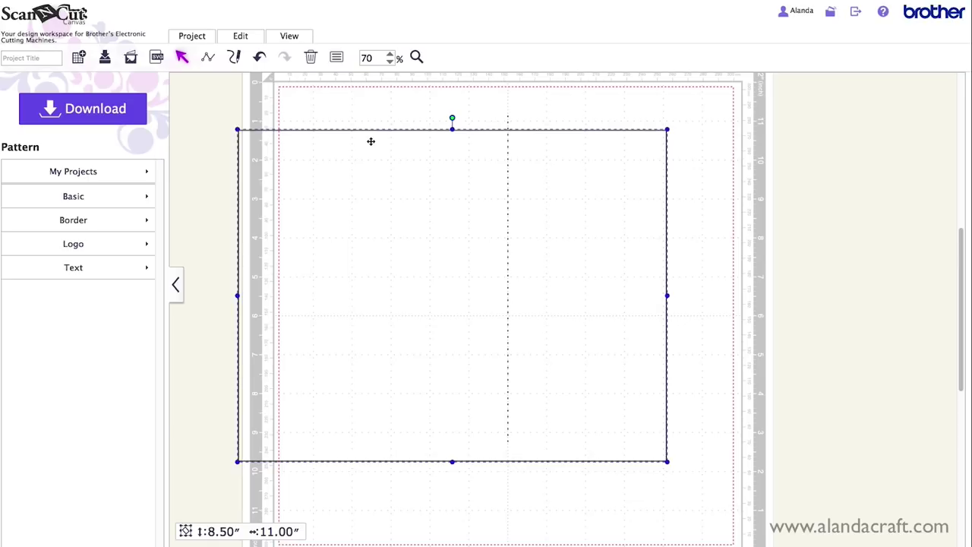
key(ctrl+z)
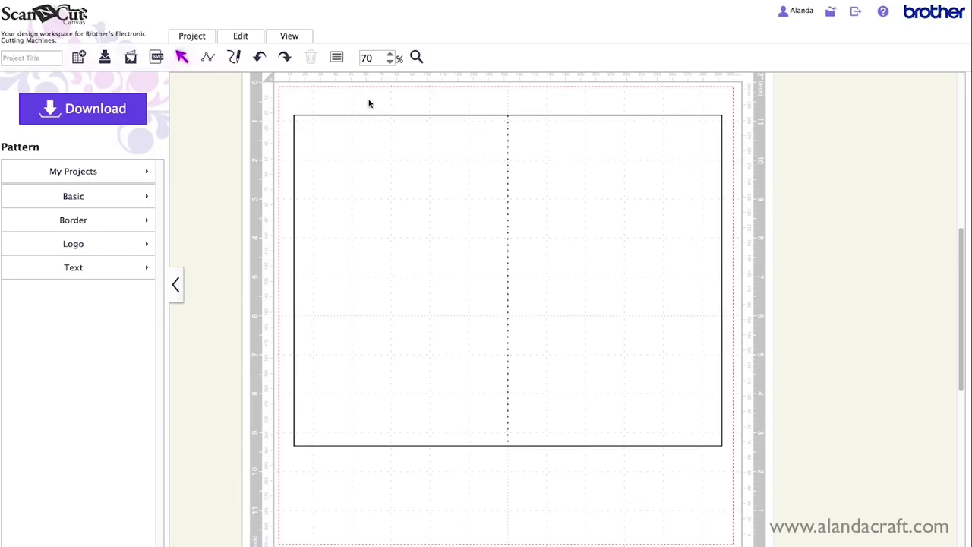
Group the rectangle and dotted line into one object, nudge it up-left, and reselect it
drag(278, 96, 733, 464)
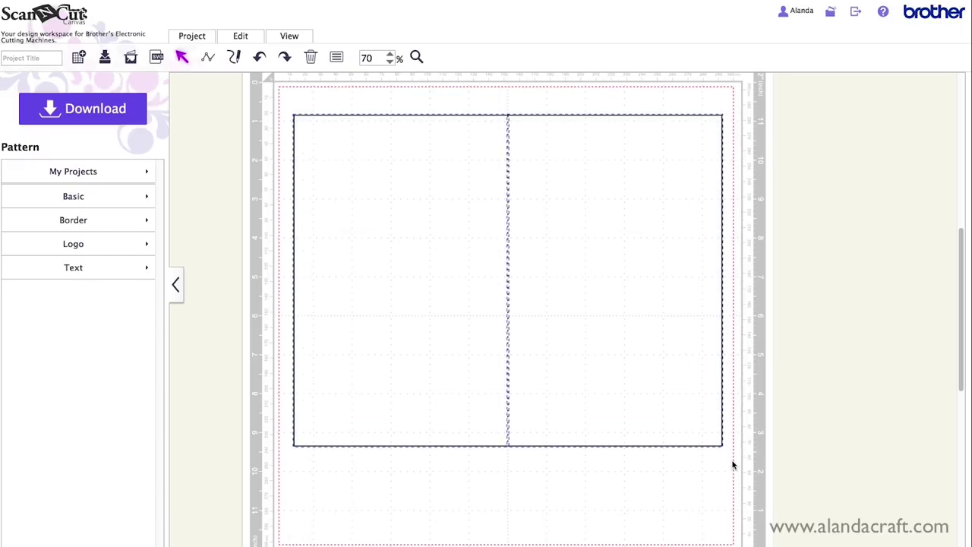
right_click(549, 215)
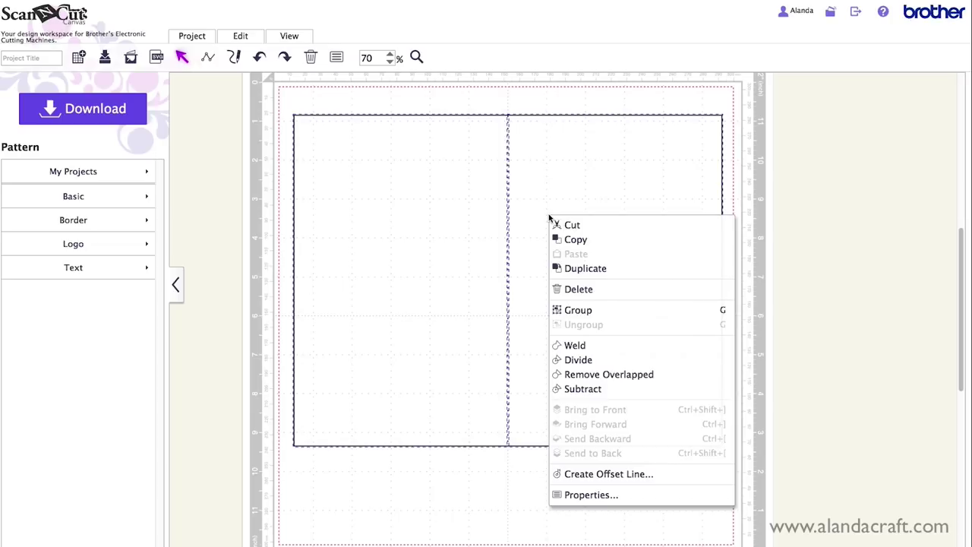
click(608, 311)
drag(585, 257, 577, 238)
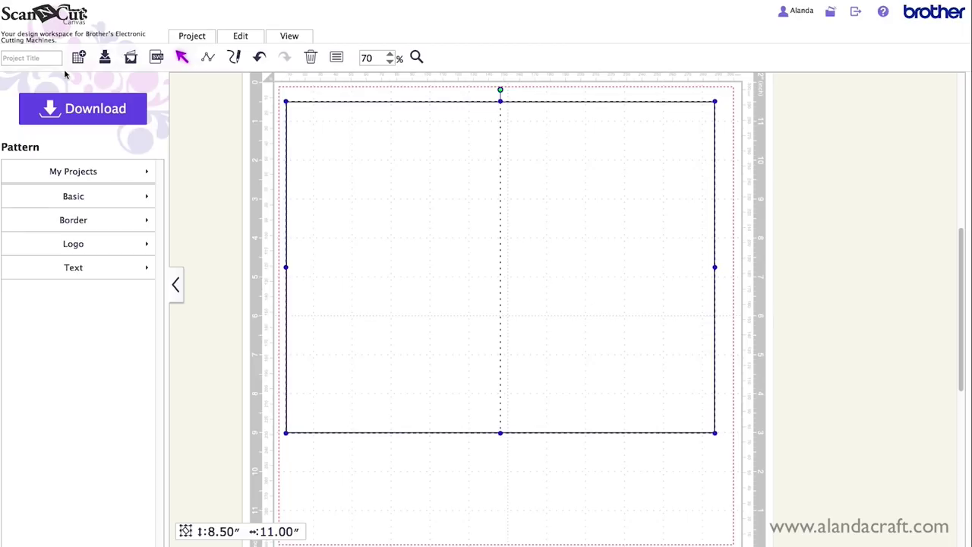
click(25, 58)
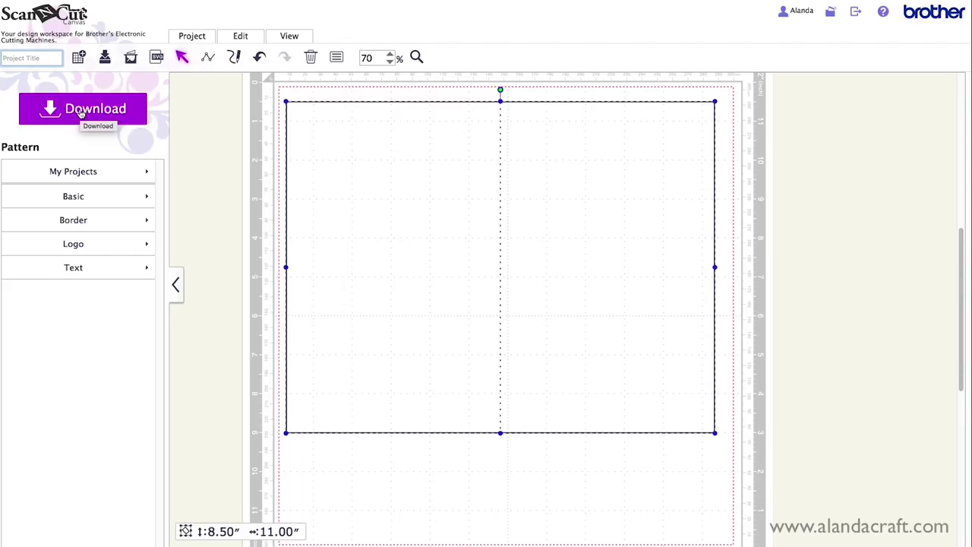
click(417, 141)
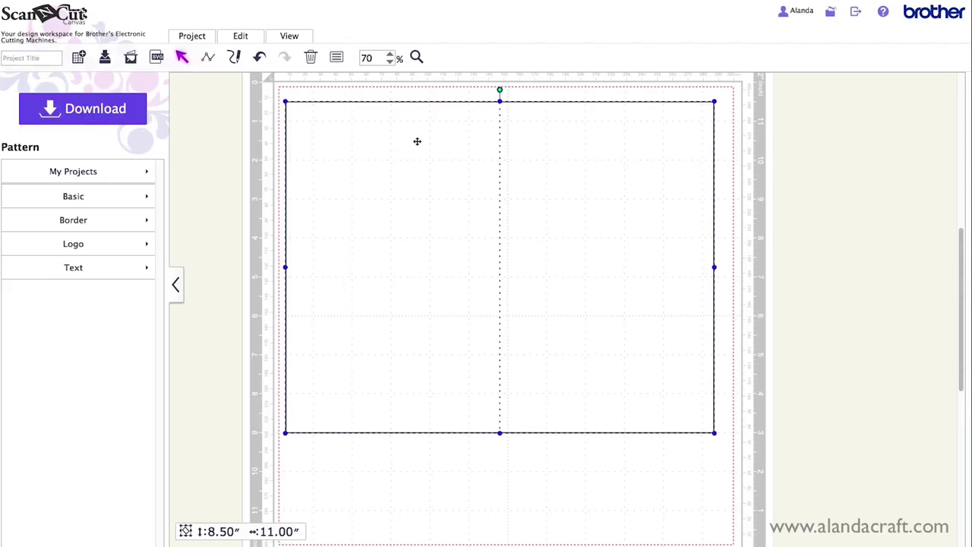
Delete the grouped rectangle and place a basic circle on the mat
key(Delete)
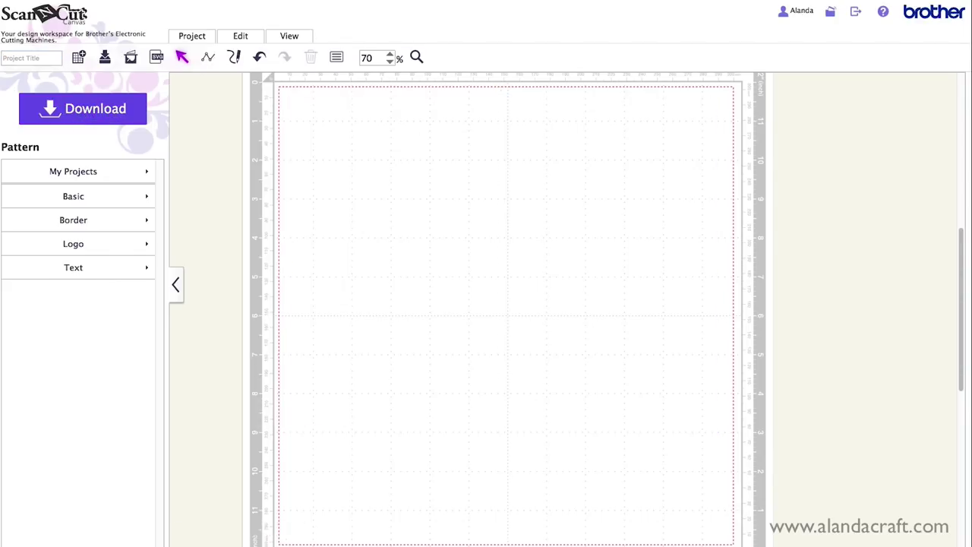
click(149, 198)
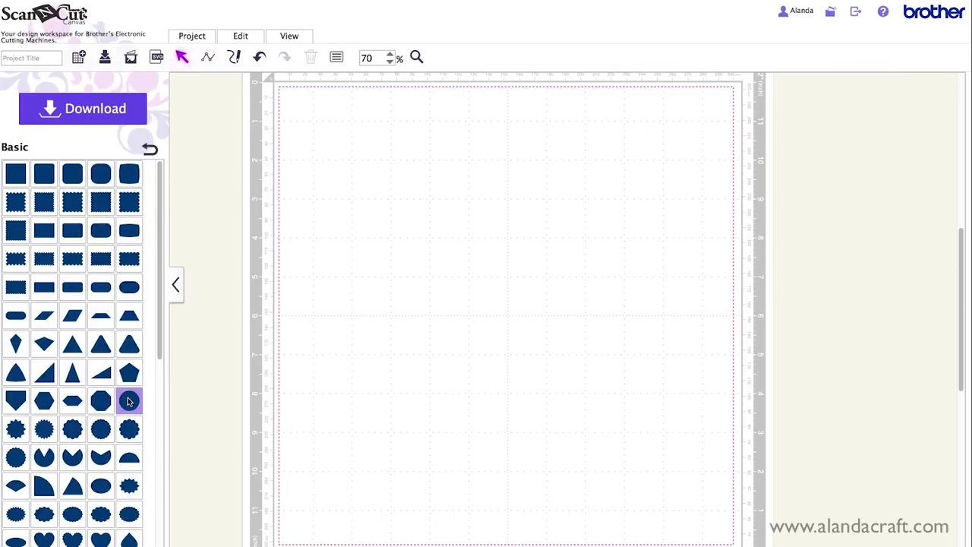
drag(129, 404, 541, 200)
click(149, 149)
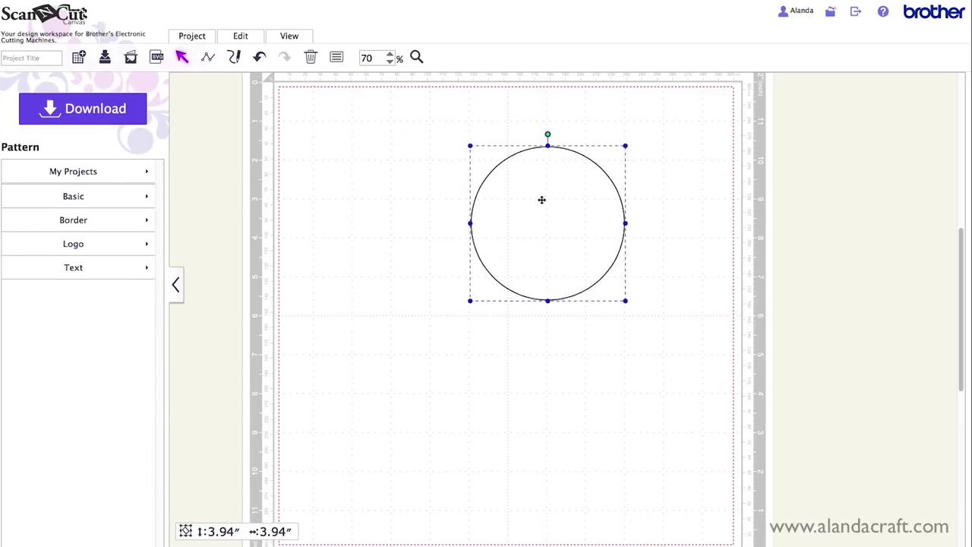
Give the circle a dashed outline pattern
click(337, 57)
click(281, 332)
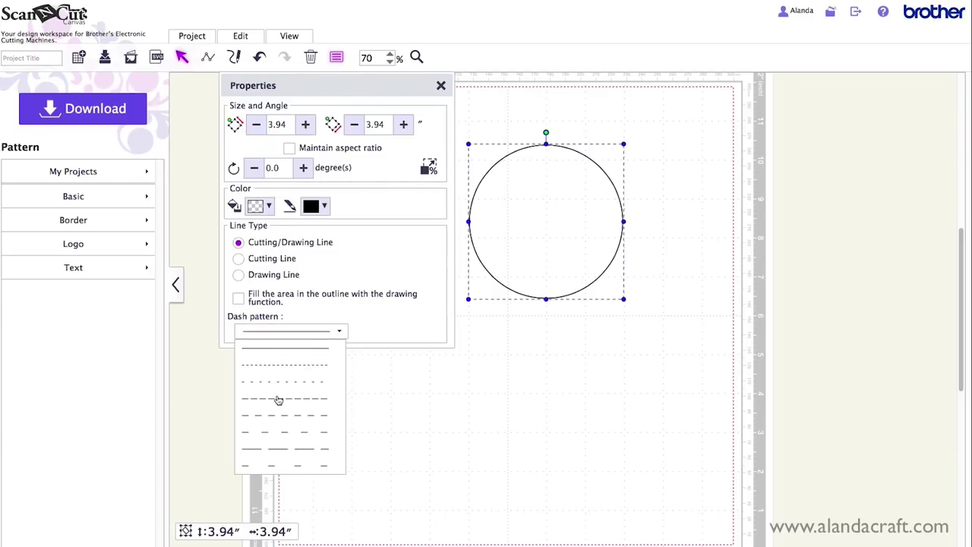
click(279, 398)
click(440, 86)
Move the dashed circle left and shrink it to 2.64 by 2.64 inches
drag(553, 173, 411, 174)
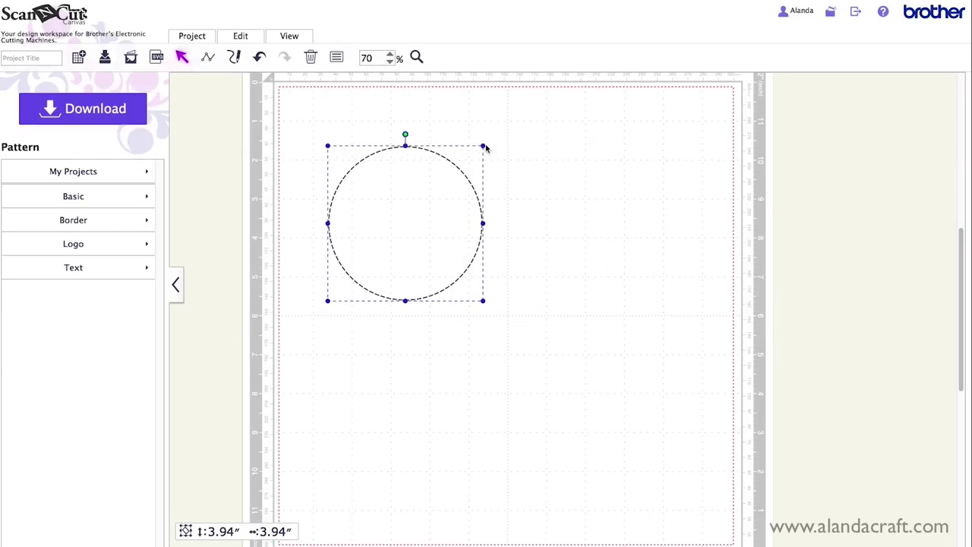
click(487, 148)
click(448, 176)
drag(482, 145, 432, 196)
click(150, 196)
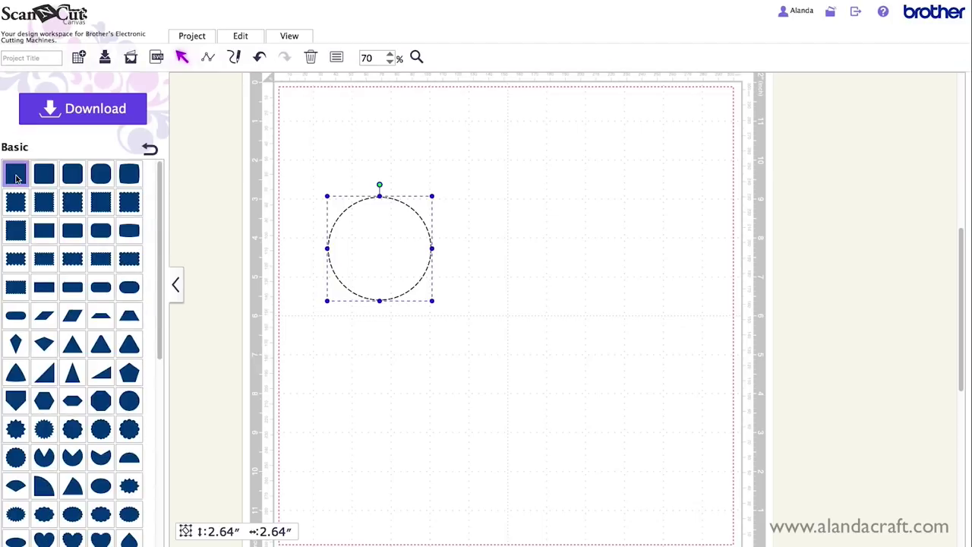
Add a square, enlarge it to about 9.86 inches, and send it to the back
drag(15, 179, 301, 156)
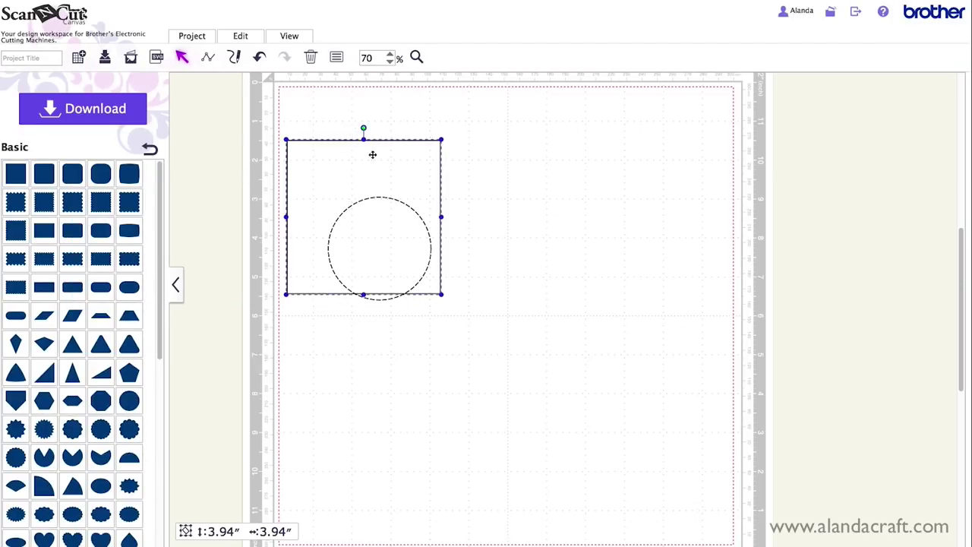
drag(443, 296, 679, 465)
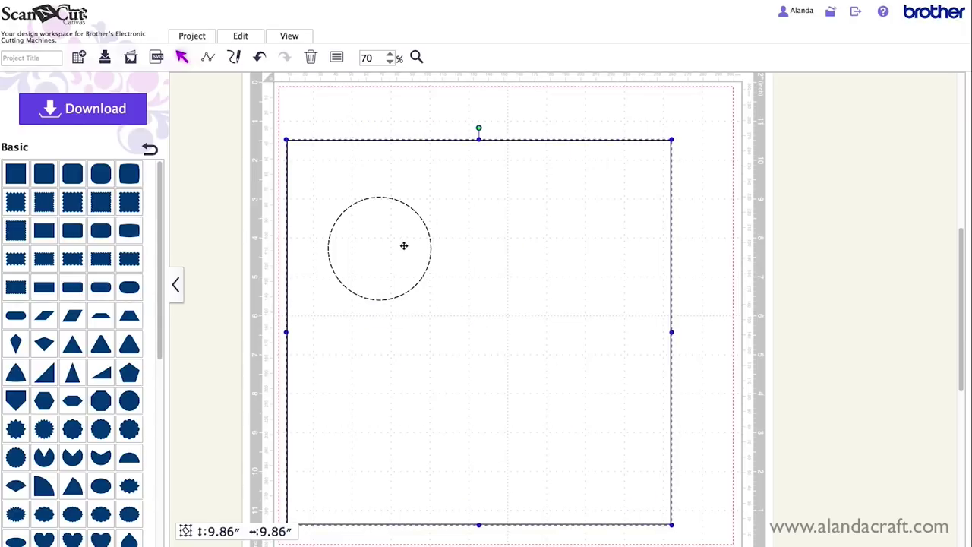
right_click(494, 194)
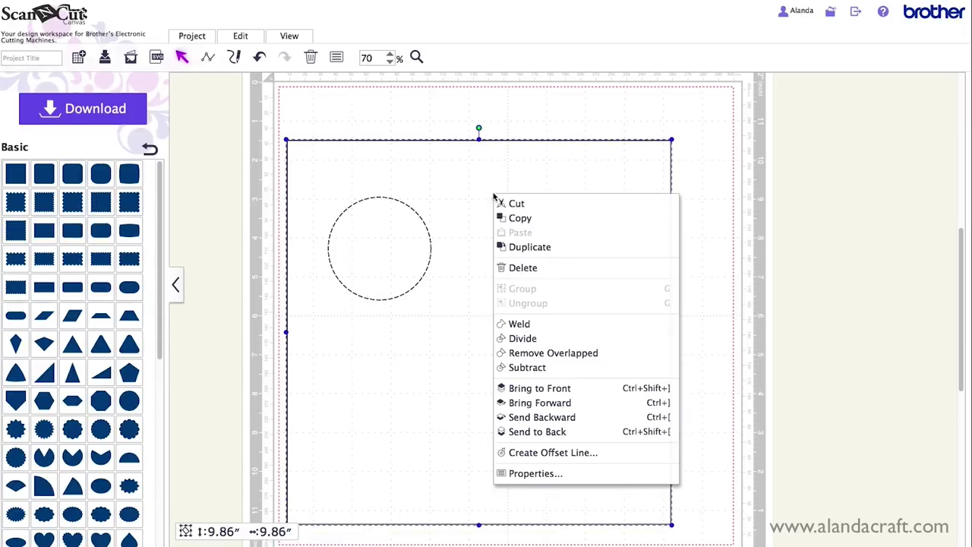
click(571, 432)
Move the circle to the square's top-left and duplicate it into a row of three
click(387, 235)
drag(386, 235, 352, 194)
right_click(372, 207)
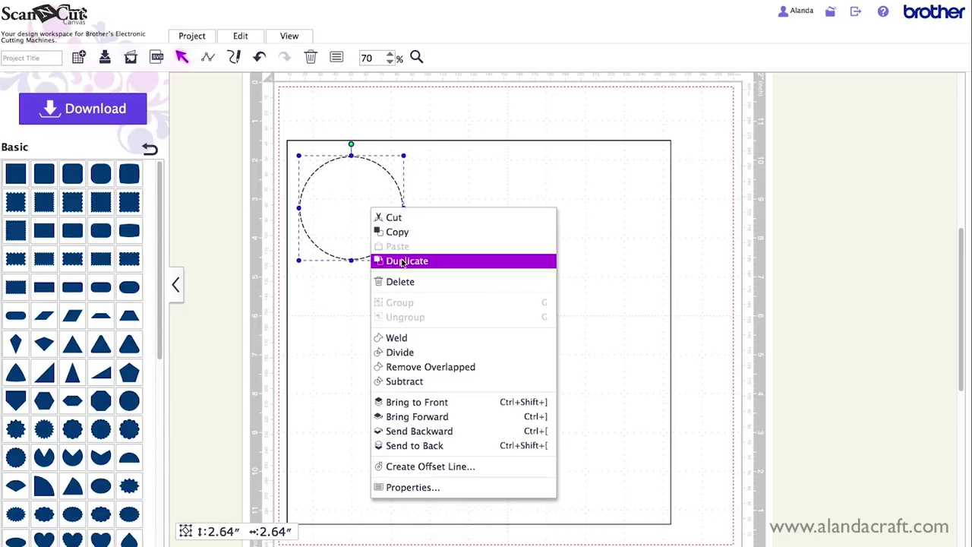
click(405, 260)
drag(360, 210, 582, 211)
right_click(467, 200)
click(496, 252)
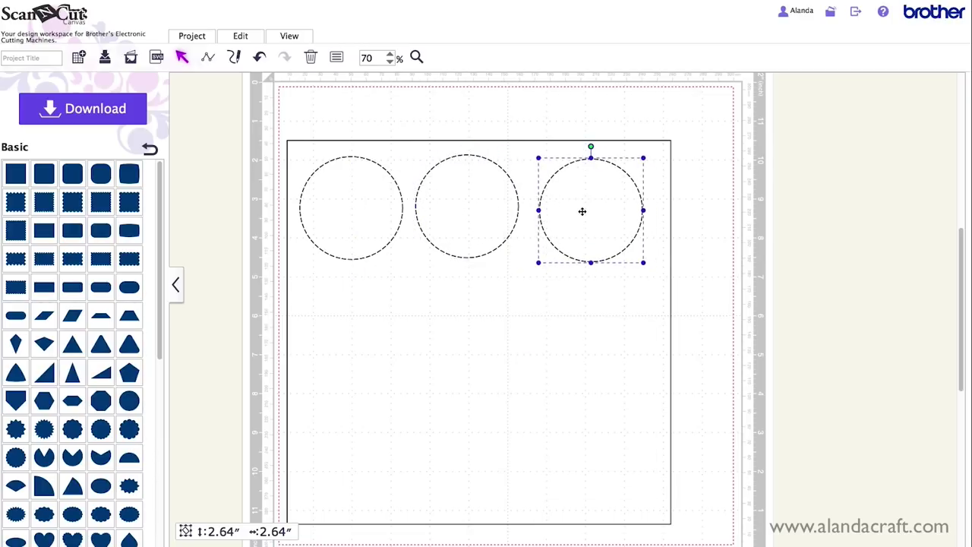
drag(441, 211, 448, 213)
drag(559, 219, 566, 219)
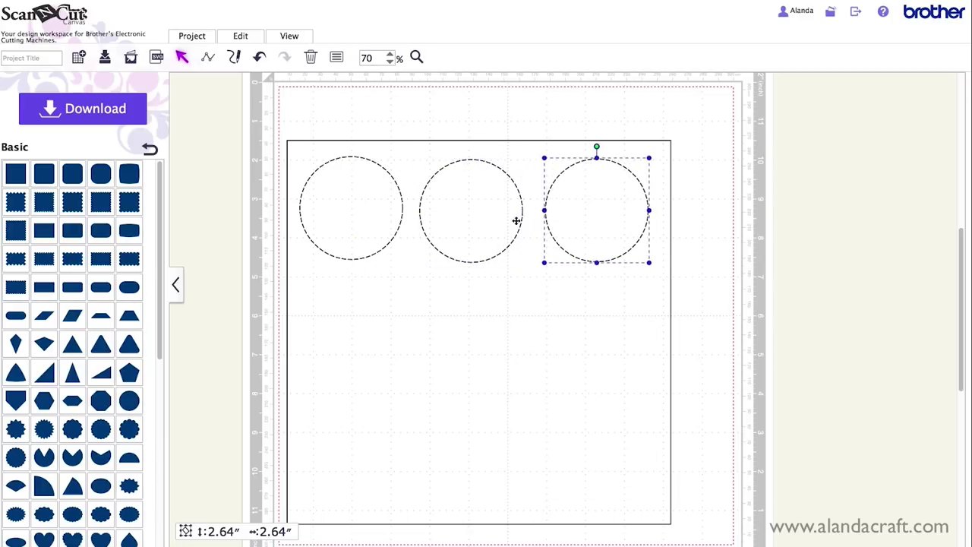
Duplicate the middle circle and place the copy below the left circle
click(493, 218)
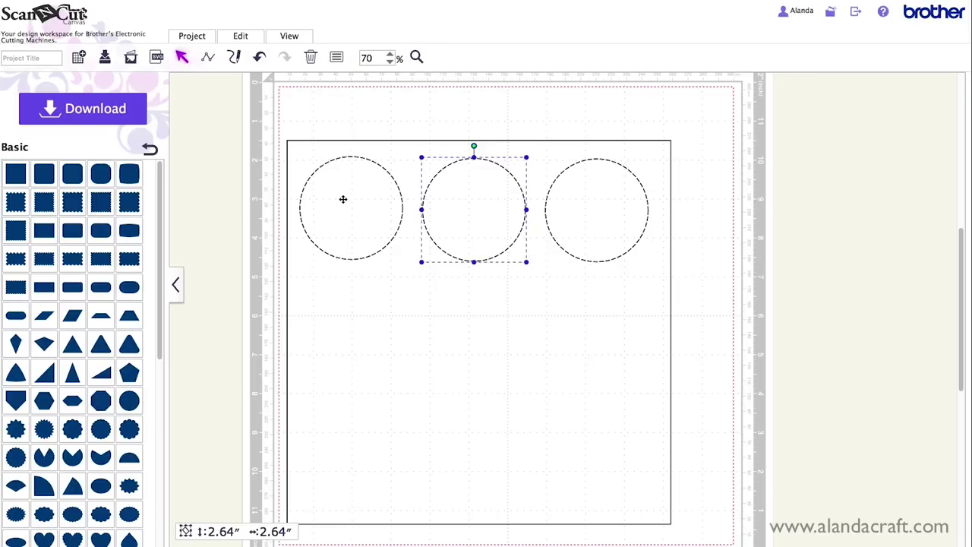
right_click(473, 204)
click(501, 256)
drag(479, 227, 354, 332)
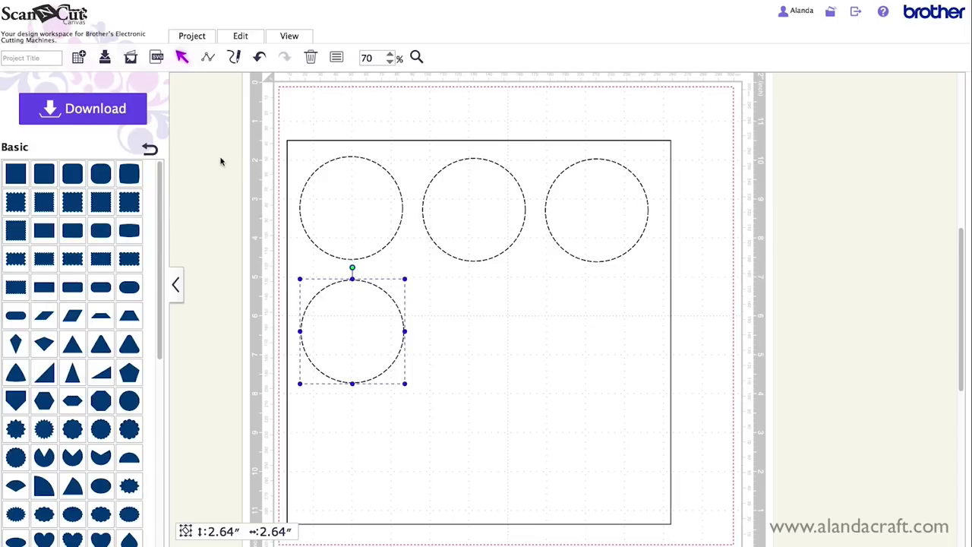
click(152, 151)
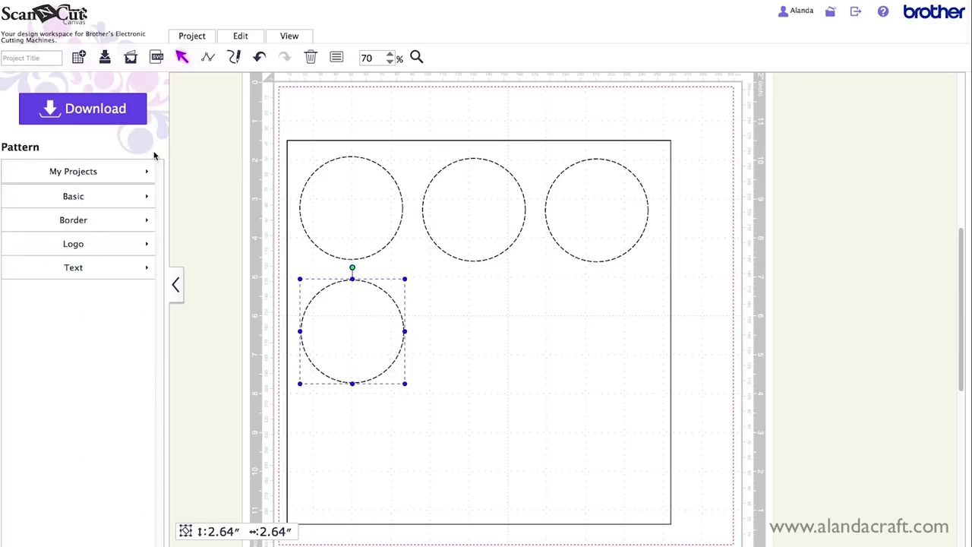
Add the word 'text' in the first font and move it to the square's lower right
click(83, 270)
click(47, 205)
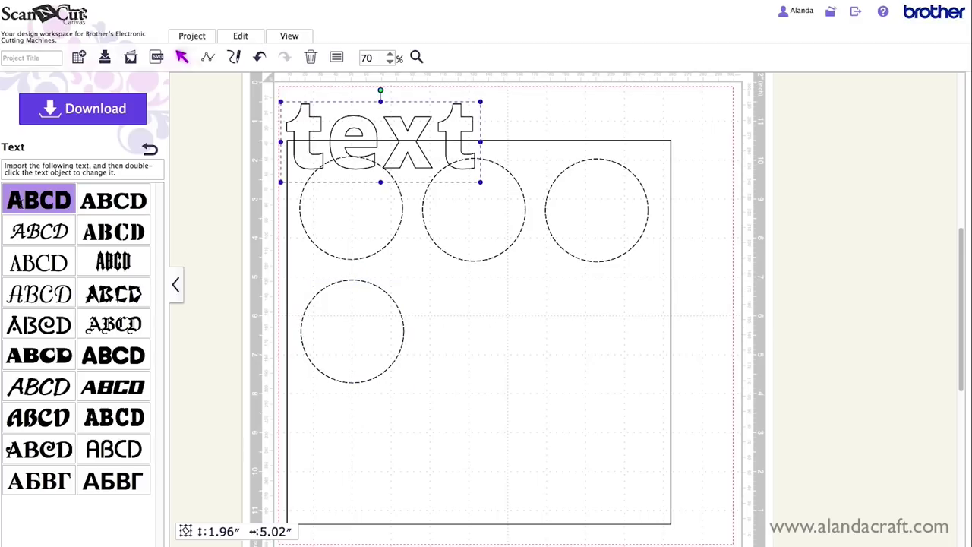
drag(378, 154, 559, 392)
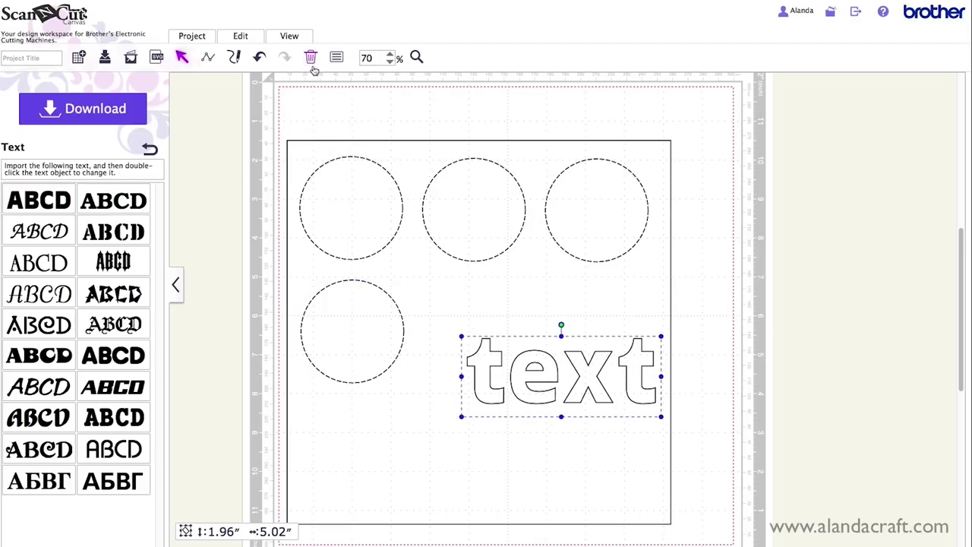
Give the text a dashed outline and place it beside the lower circle
click(337, 57)
click(262, 397)
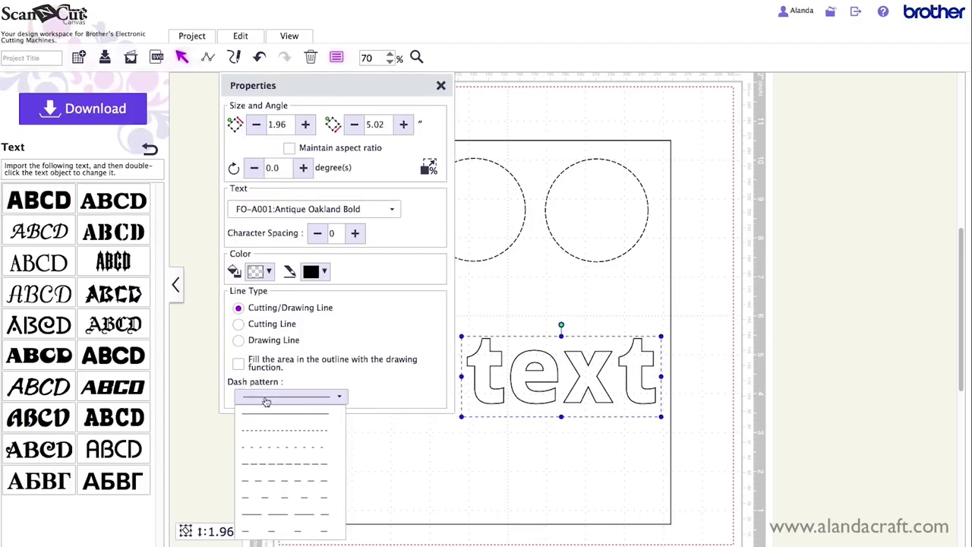
click(273, 466)
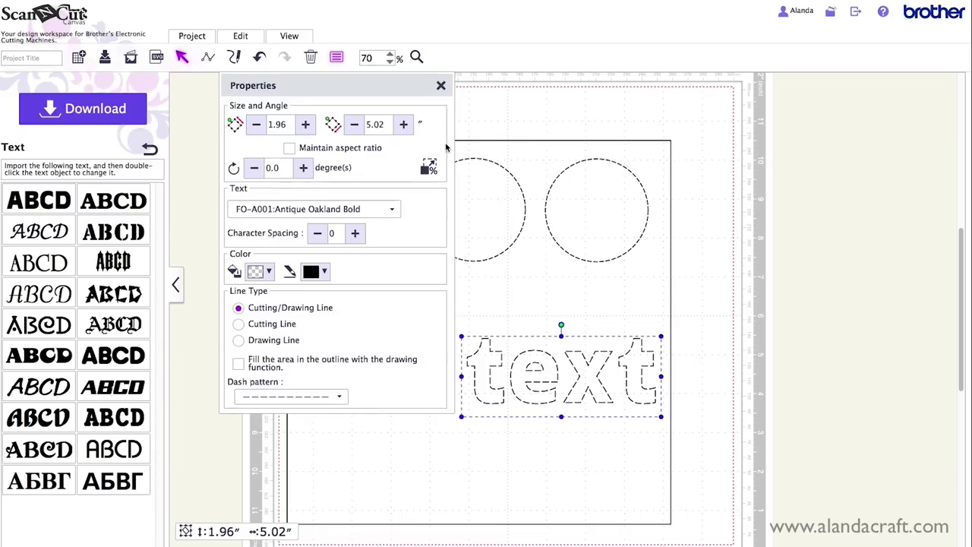
click(441, 85)
drag(558, 369, 526, 324)
click(576, 410)
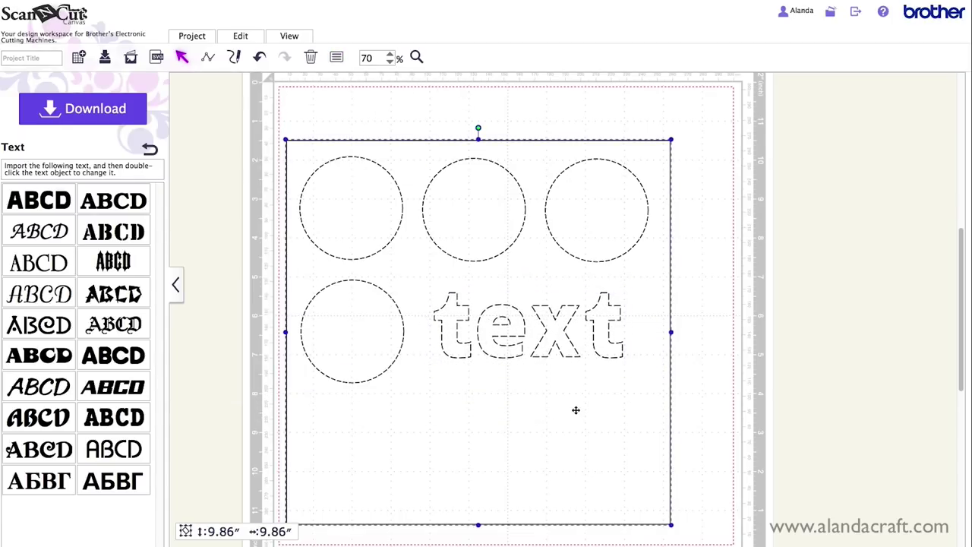